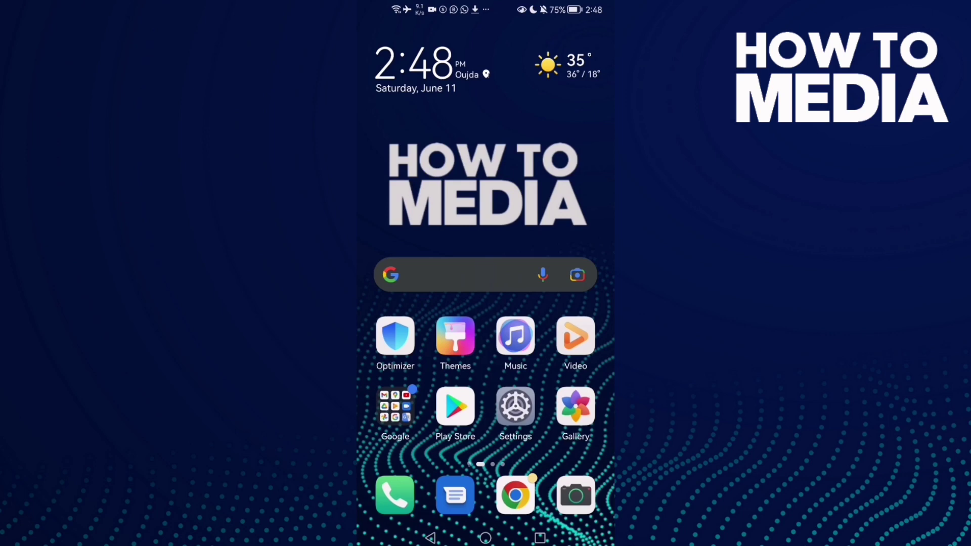
- Swipe left to the home screen page that has the Likee icon
{"action": "left_click_drag", "start_coordinate": [569, 380], "coordinate": [395, 379]}
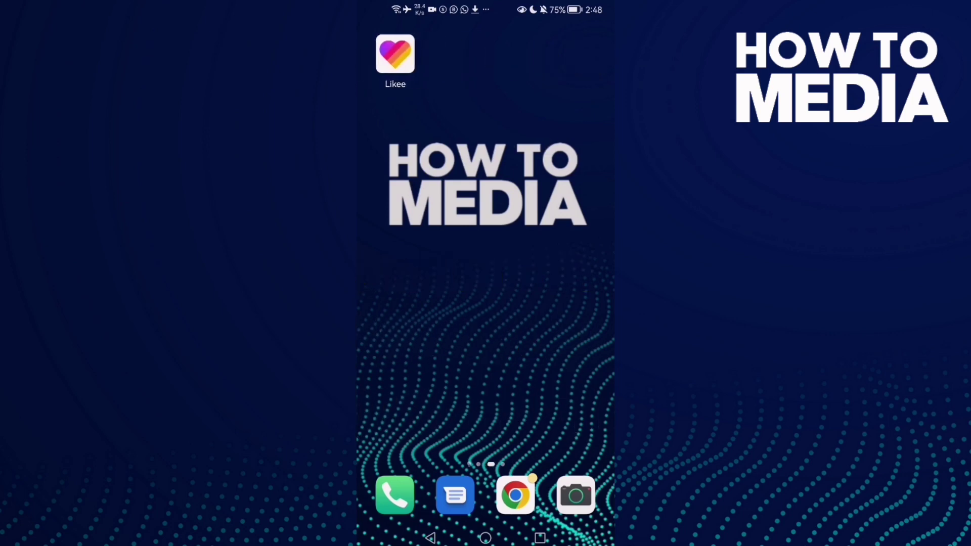
- Launch Likee and go through the side menu and Settings to the Privacy page
{"action": "left_click", "coordinate": [399, 52]}
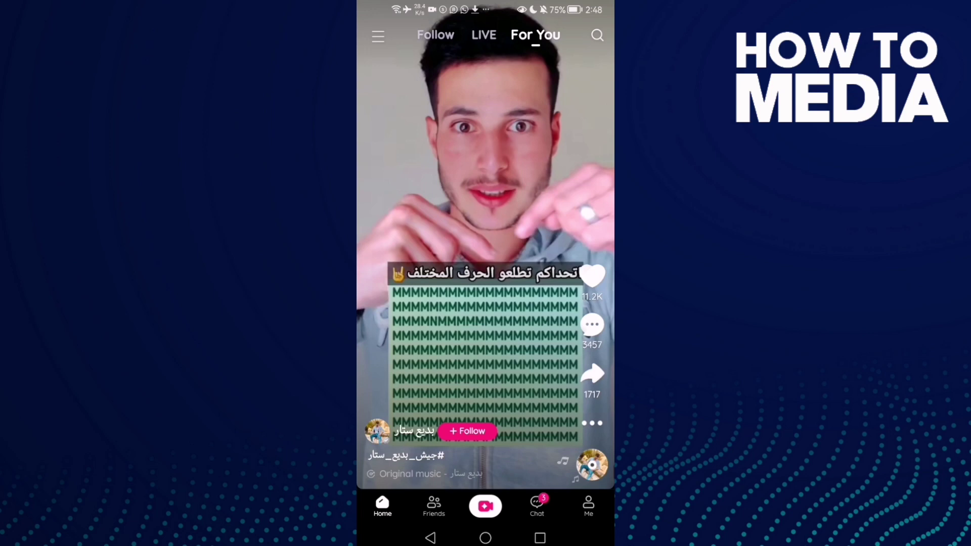
{"action": "left_click", "coordinate": [380, 35]}
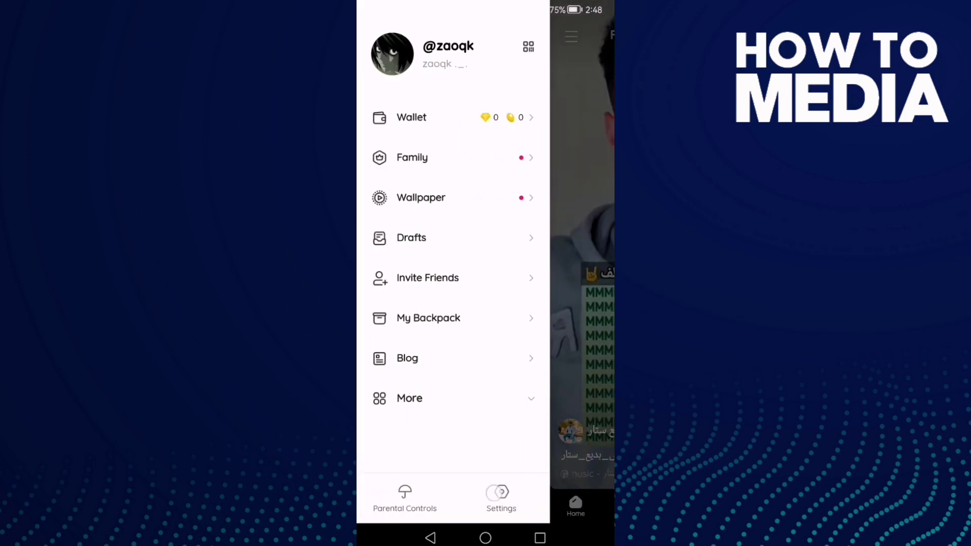
{"action": "left_click", "coordinate": [502, 497]}
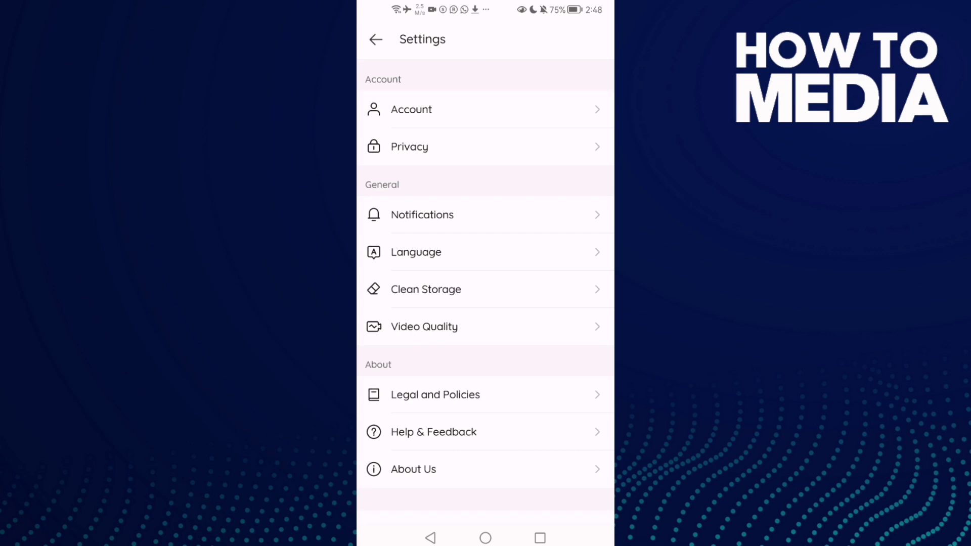
{"action": "left_click", "coordinate": [493, 149]}
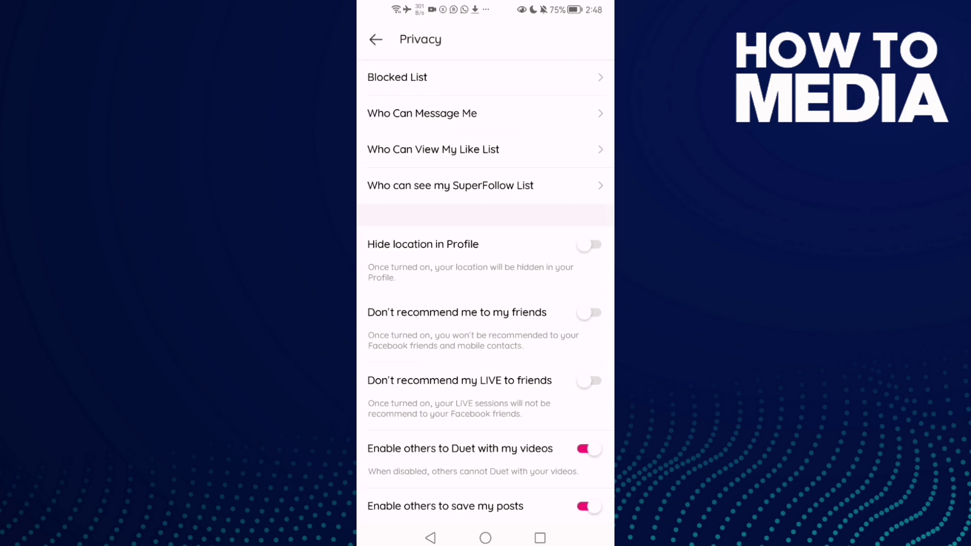
- Change 'Who Can View My Like List' from Everyone to 'Only Me'
{"action": "left_click", "coordinate": [523, 156]}
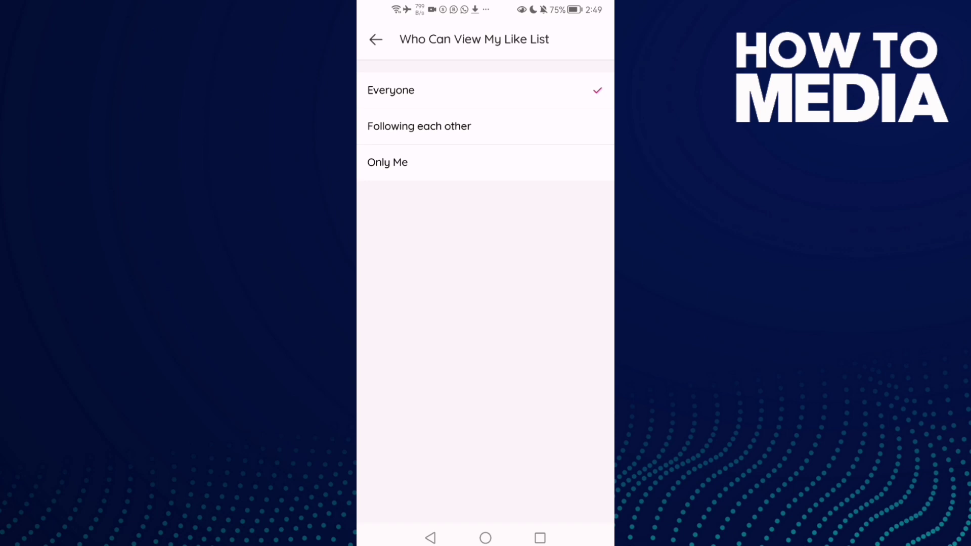
{"action": "left_click", "coordinate": [480, 96]}
{"action": "left_click", "coordinate": [445, 167]}
- Go back from the like list option to the Privacy settings list
{"action": "left_click", "coordinate": [376, 39]}
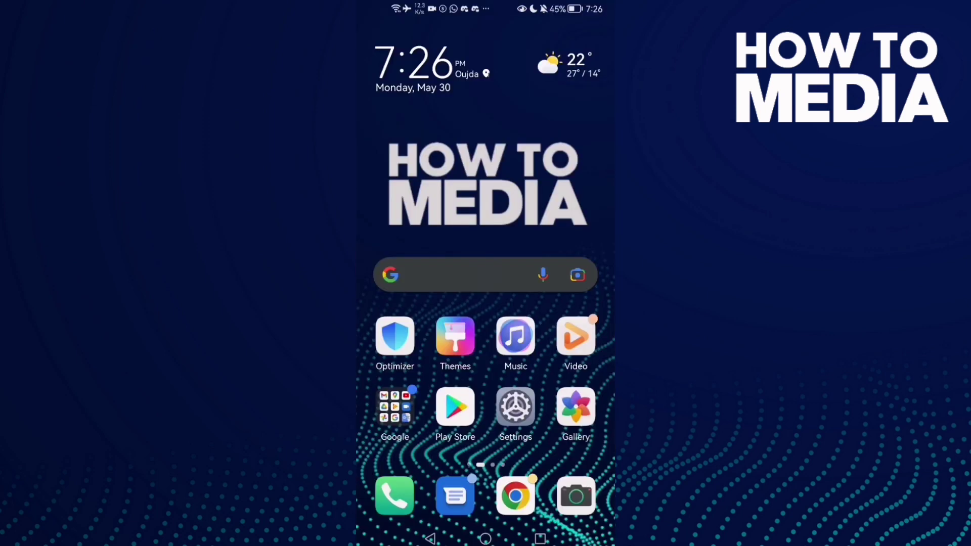